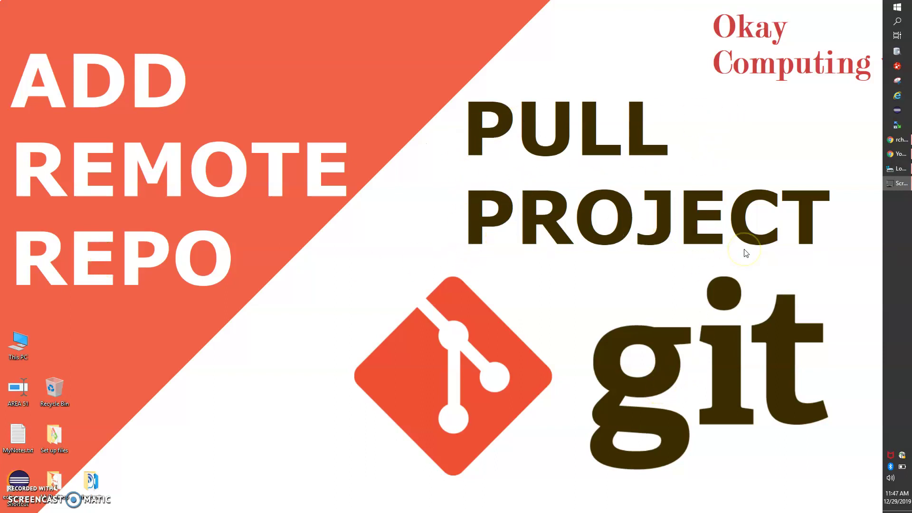
# - Bring up File Explorer on Local Disk (C:) and open the git-local-repo folder's context menu
pyautogui.click(901, 169)
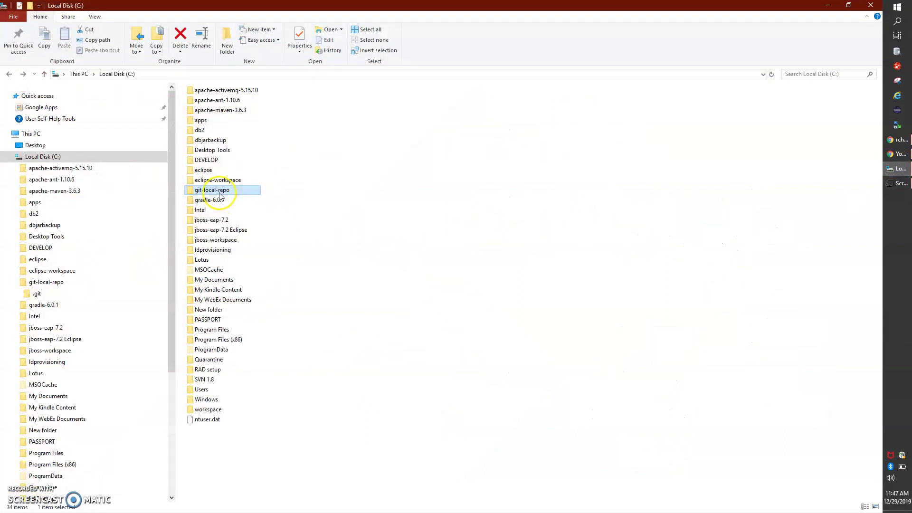
pyautogui.moveTo(214, 190)
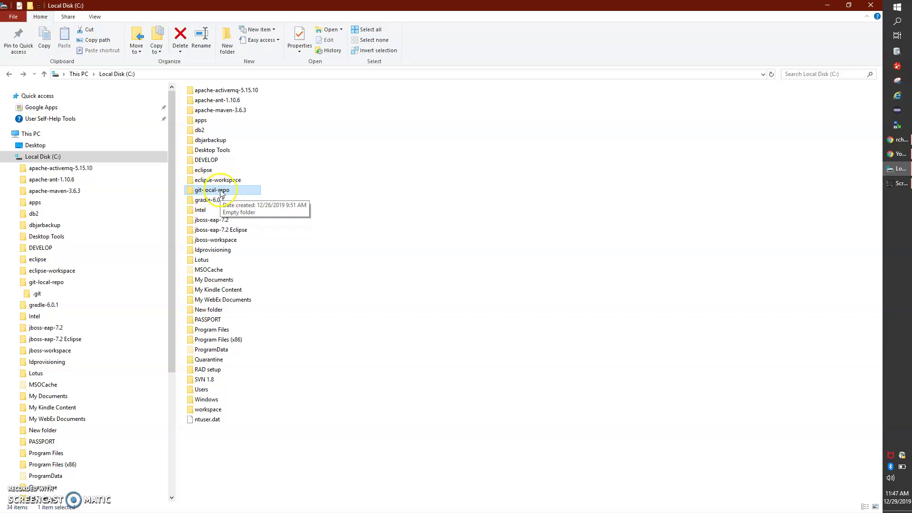
pyautogui.rightClick(228, 191)
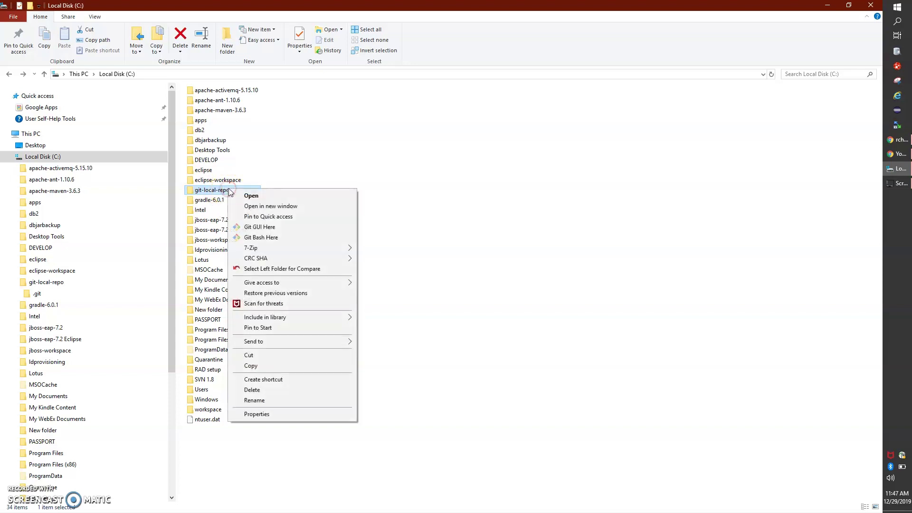
# - Launch Git Bash Here in git-local-repo, minimize Explorer, and centre the terminal window
pyautogui.click(261, 240)
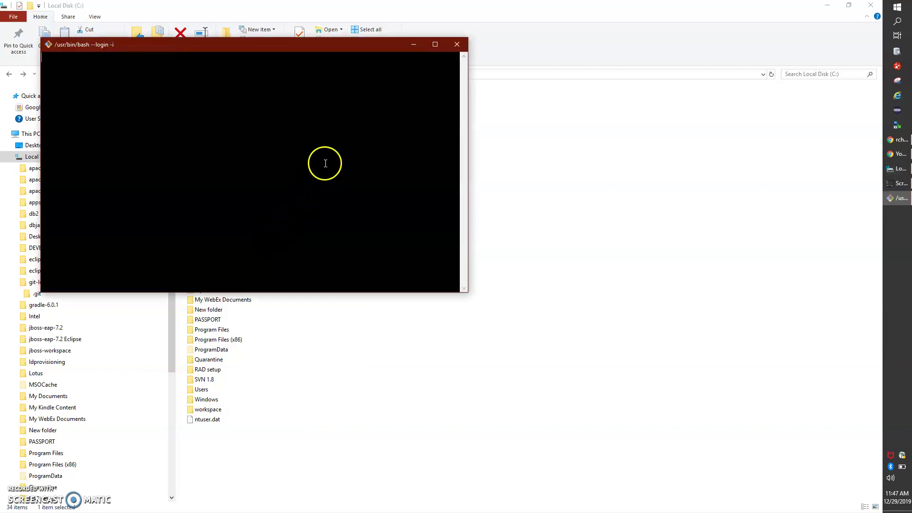
pyautogui.click(828, 6)
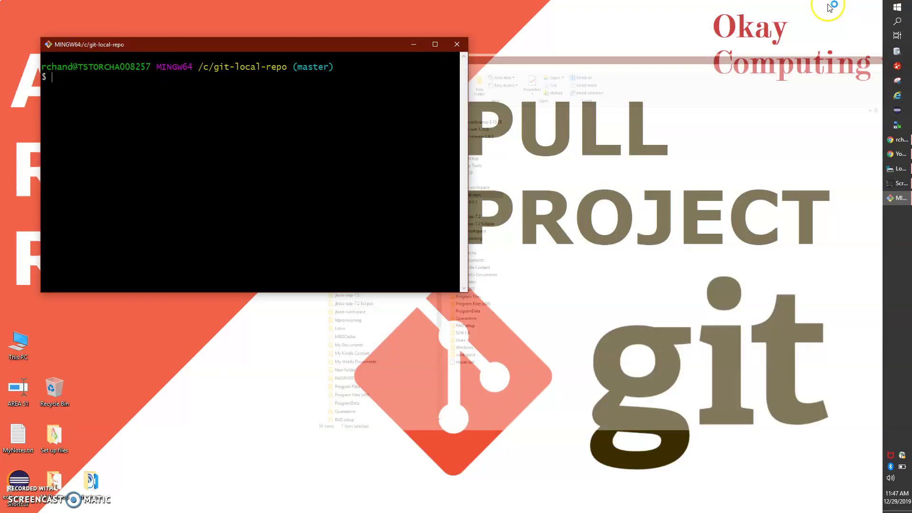
pyautogui.moveTo(349, 44); pyautogui.dragTo(607, 208)
pyautogui.write('git remote add origin')
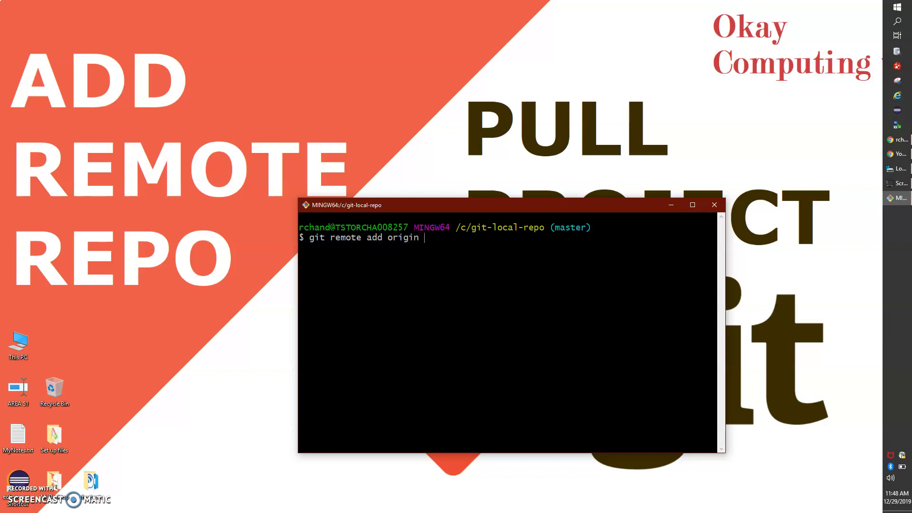
# - Copy the HTTPS URL from the rchand repository's Clone or download panel, then return to Git Bash
pyautogui.click(902, 141)
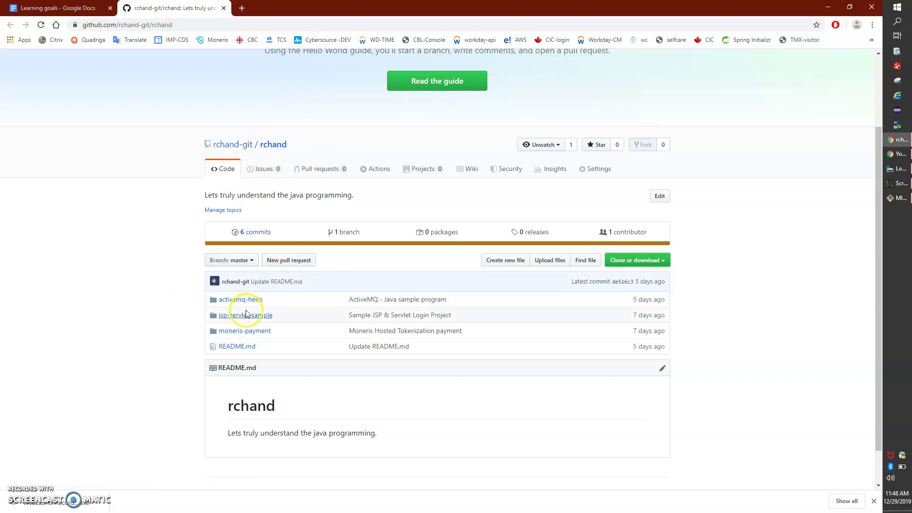
pyautogui.click(662, 262)
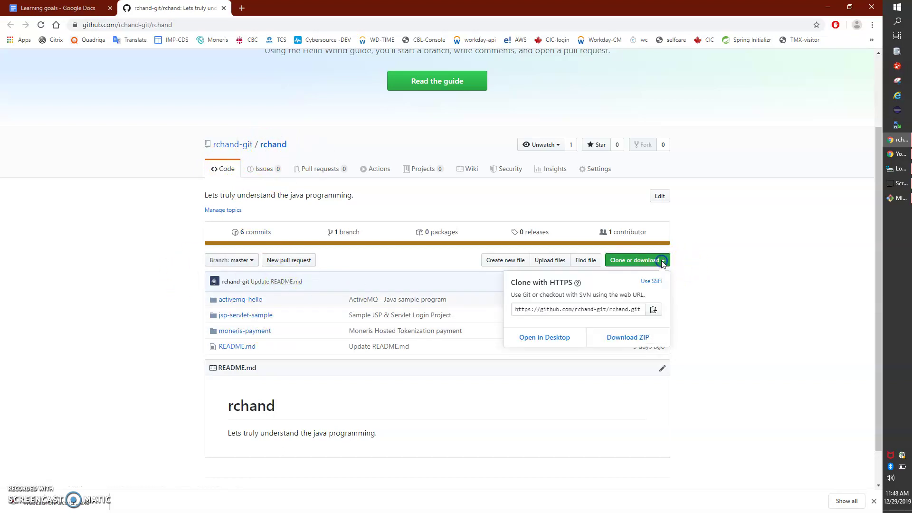
pyautogui.click(640, 310)
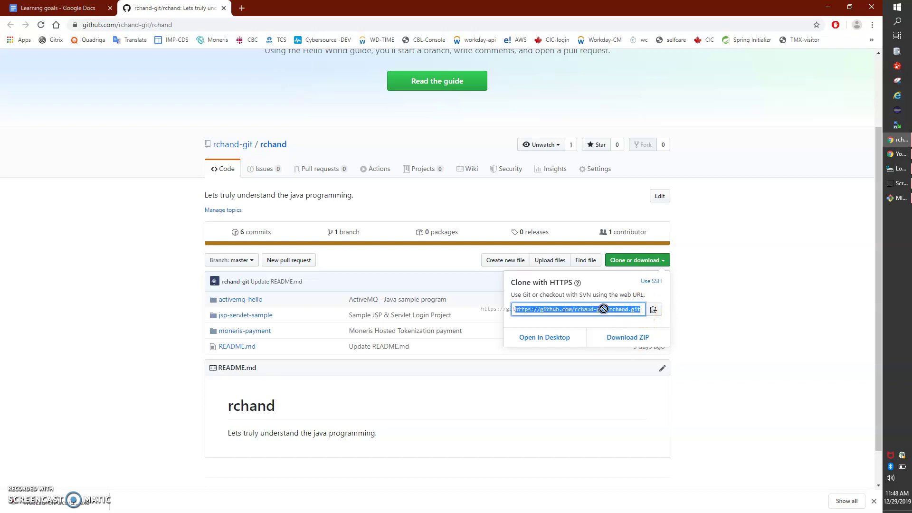
pyautogui.click(899, 198)
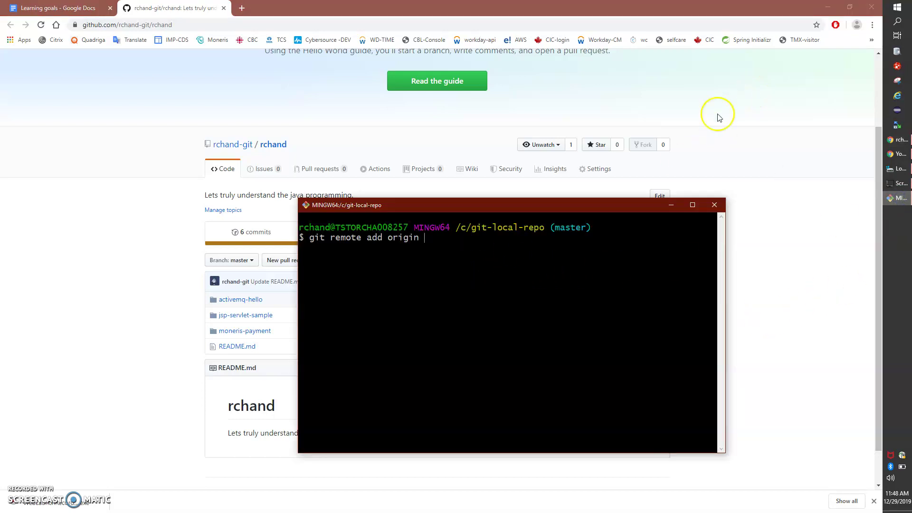
# - Paste the rchand clone URL after git remote add origin and run it
pyautogui.rightClick(465, 256)
pyautogui.click(503, 282)
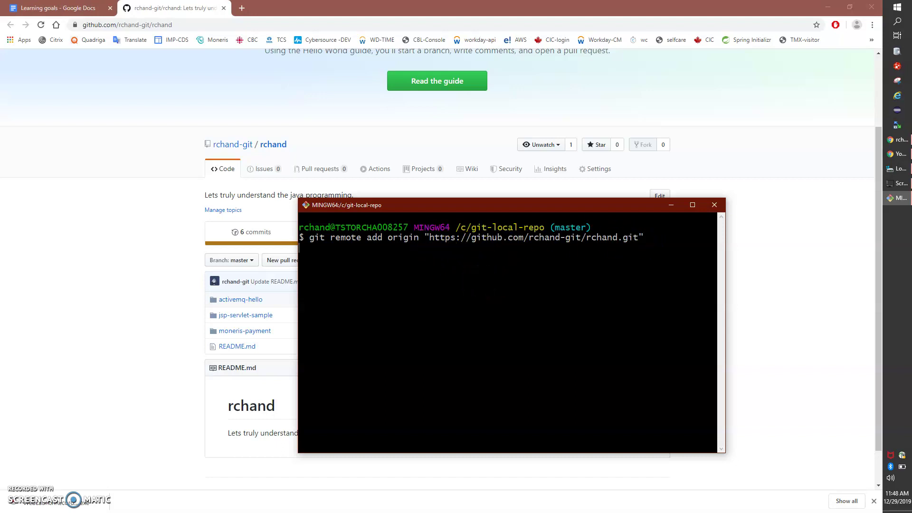
pyautogui.press('Return')
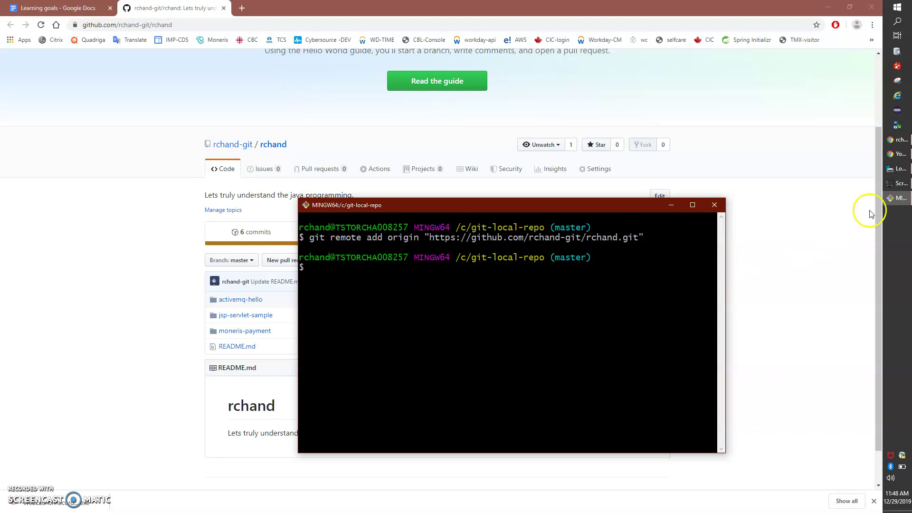
# - Minimize Chrome and reposition the terminal window left and higher on screen
pyautogui.click(827, 6)
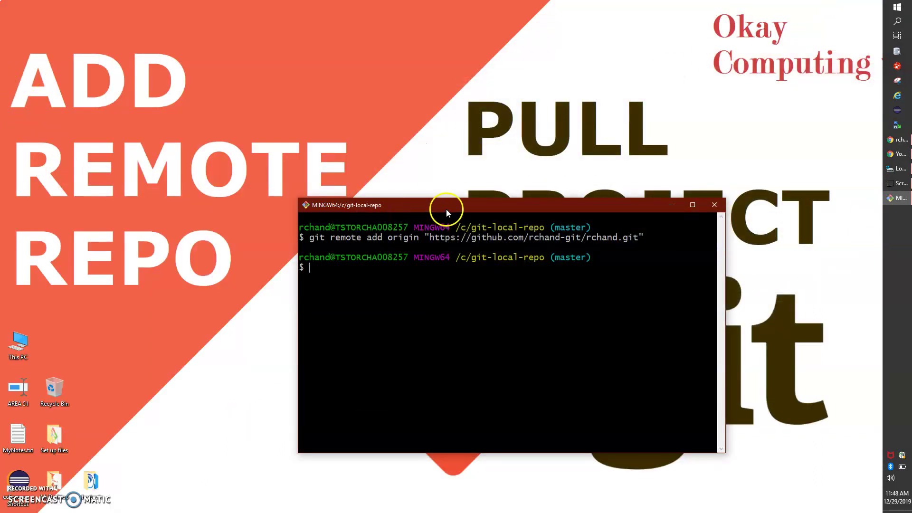
pyautogui.moveTo(446, 209); pyautogui.dragTo(436, 257)
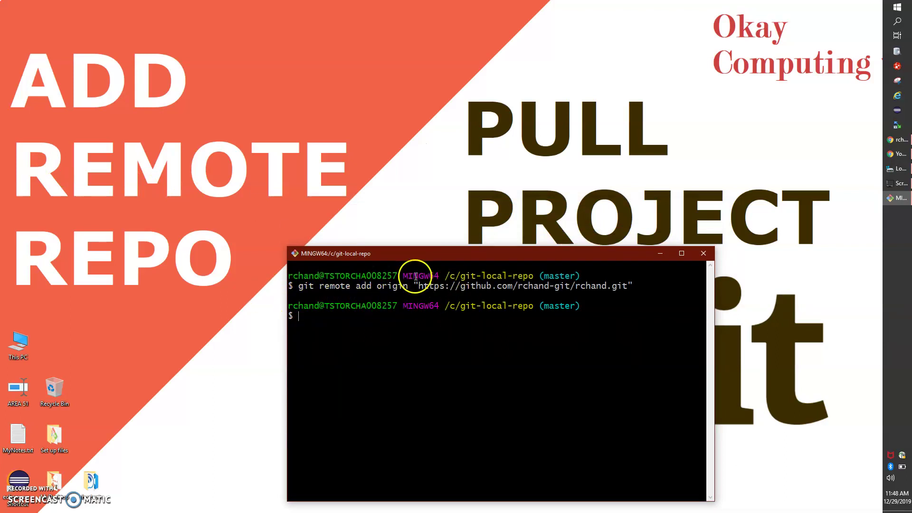
pyautogui.moveTo(430, 255); pyautogui.dragTo(358, 267)
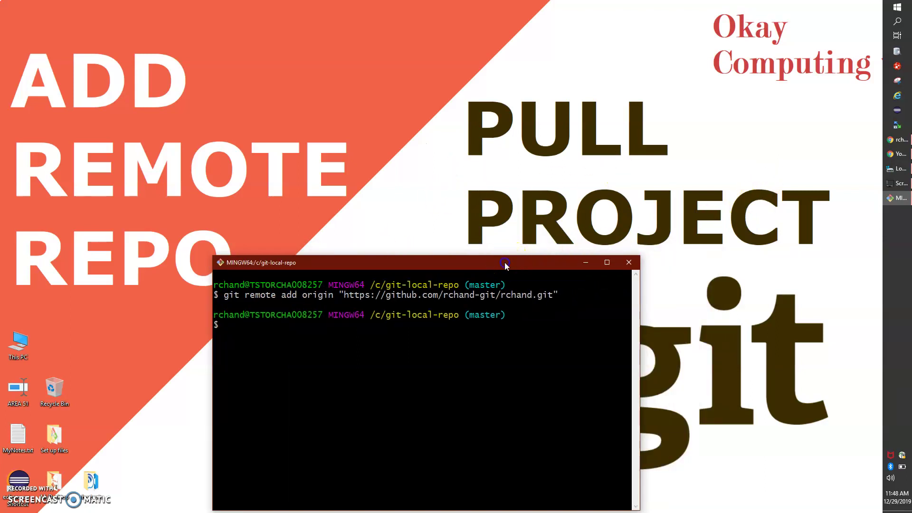
pyautogui.moveTo(505, 262)
pyautogui.mouseDown()
pyautogui.moveTo(485, 163)
pyautogui.moveTo(496, 160)
pyautogui.mouseUp()
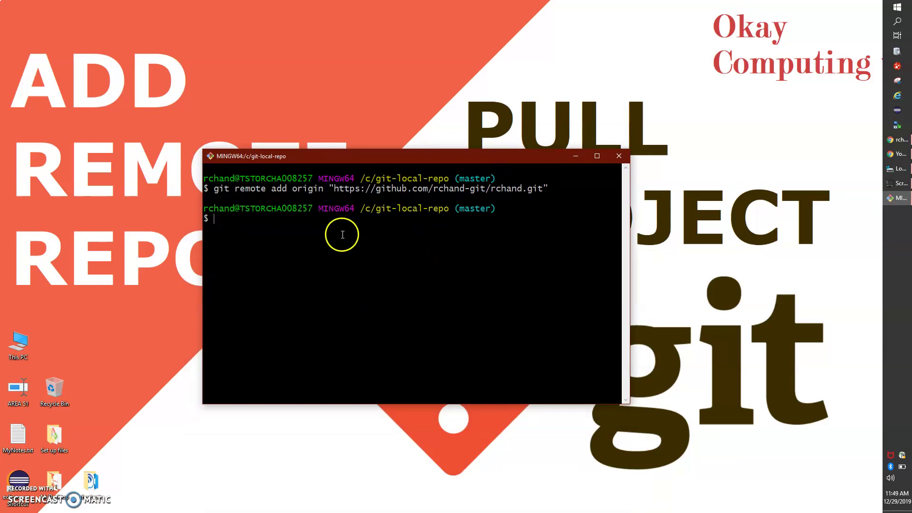
# - Nudge the terminal aside and open git-local-repo on C: to view the pulled projects
pyautogui.moveTo(394, 158)
pyautogui.mouseDown()
pyautogui.moveTo(370, 229)
pyautogui.moveTo(320, 201)
pyautogui.moveTo(311, 156)
pyautogui.moveTo(335, 180)
pyautogui.moveTo(323, 189)
pyautogui.mouseUp()
pyautogui.write('git pull origin master')
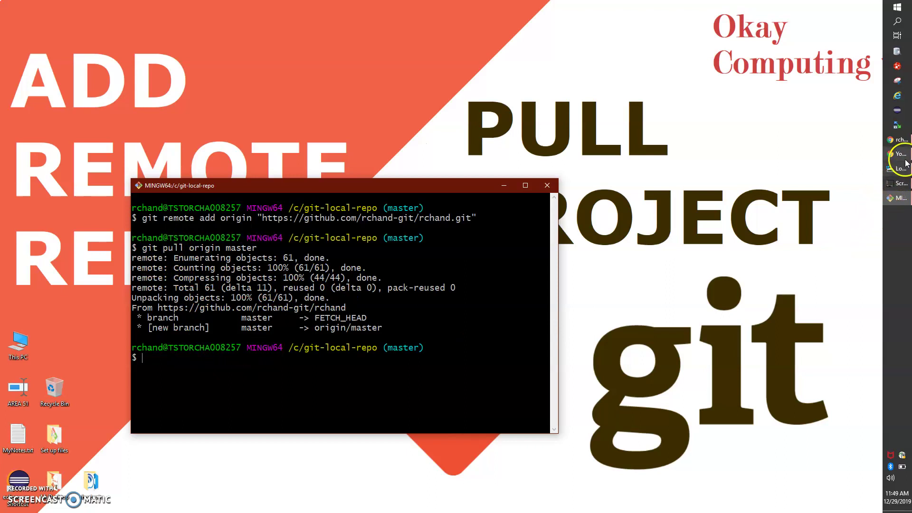
pyautogui.click(896, 169)
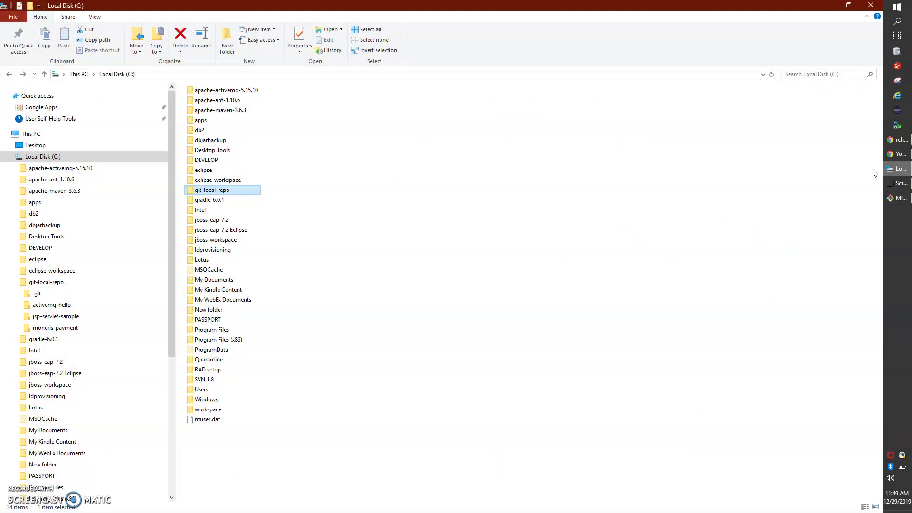
pyautogui.doubleClick(223, 193)
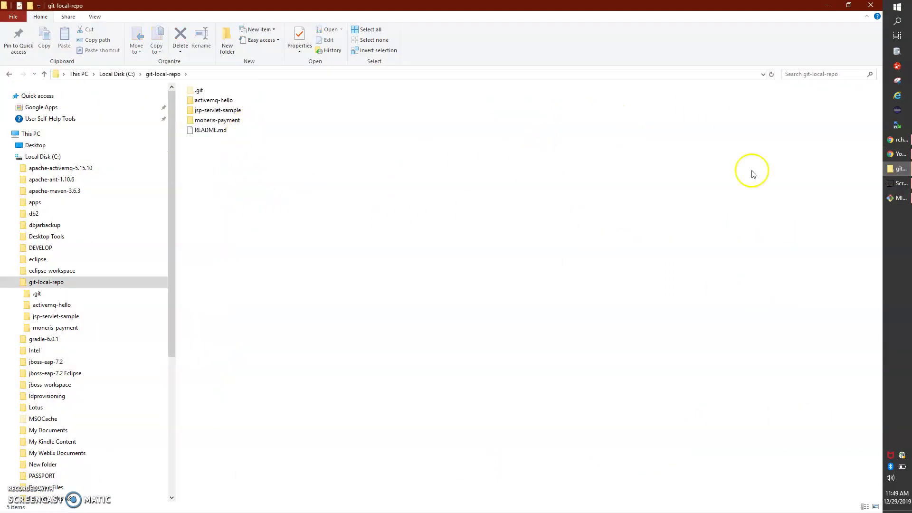
# - Restore and lower the GitHub rchand page, close its clone panel, and bring Git Bash forward
pyautogui.click(902, 140)
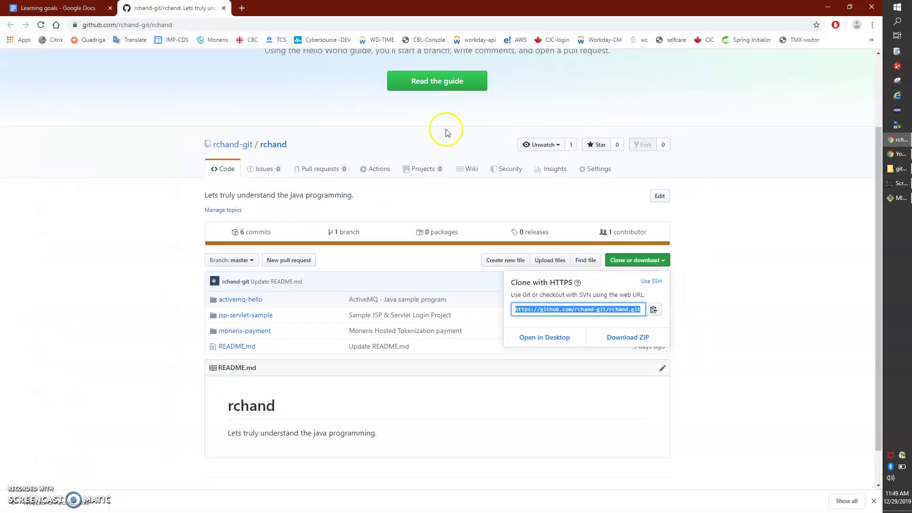
pyautogui.click(854, 8)
pyautogui.moveTo(558, 10)
pyautogui.mouseDown()
pyautogui.moveTo(581, 204)
pyautogui.moveTo(532, 142)
pyautogui.mouseUp()
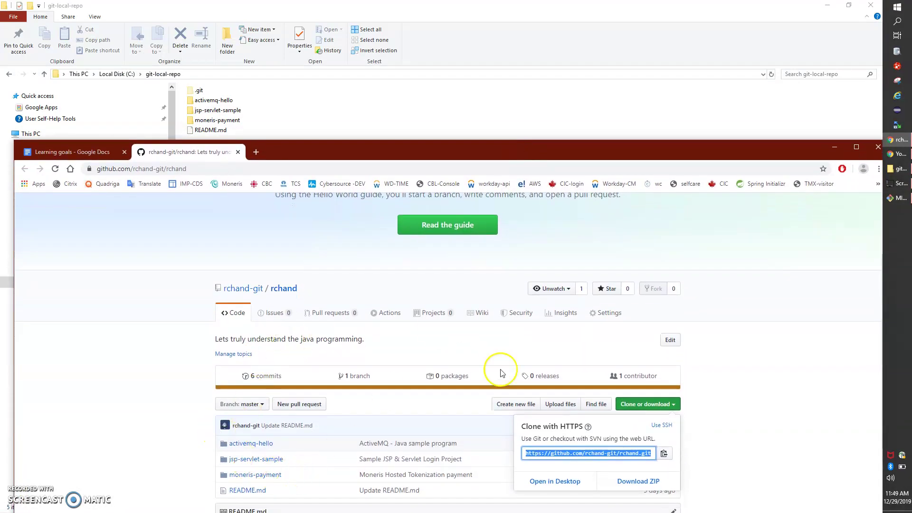
pyautogui.click(752, 444)
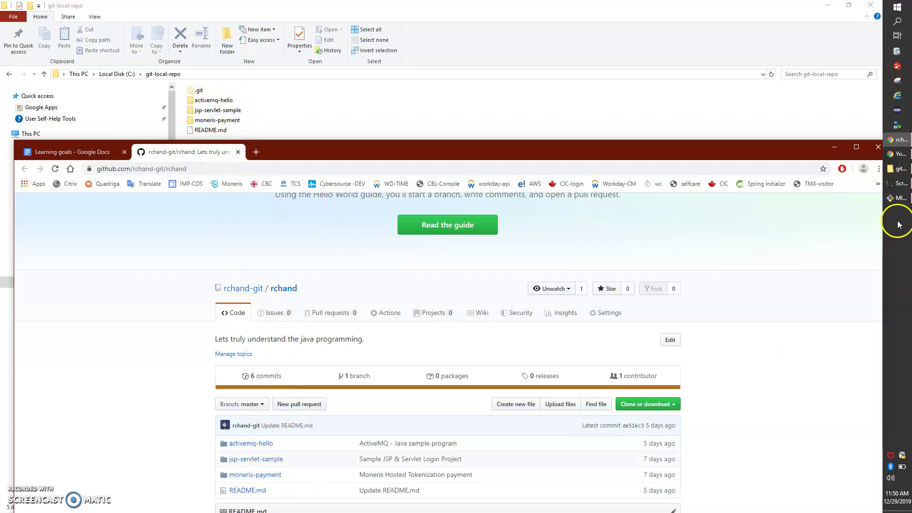
pyautogui.click(898, 197)
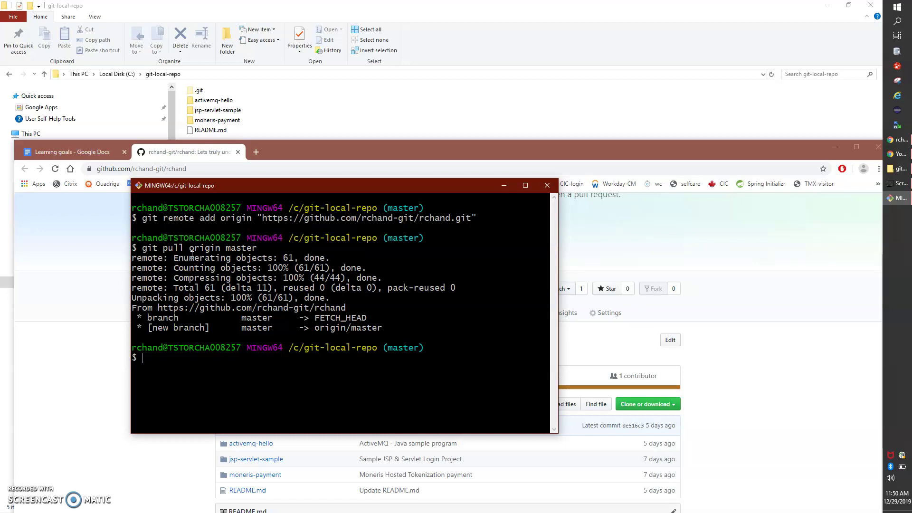
# - Browse the activemq-hello and jsp-servlet-sample folders inside git-local-repo
pyautogui.click(295, 116)
pyautogui.click(194, 101)
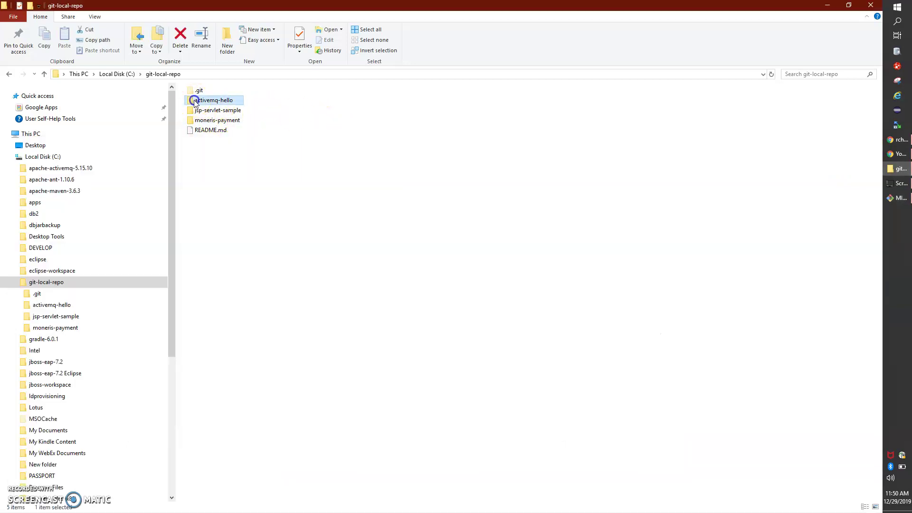
pyautogui.doubleClick(204, 103)
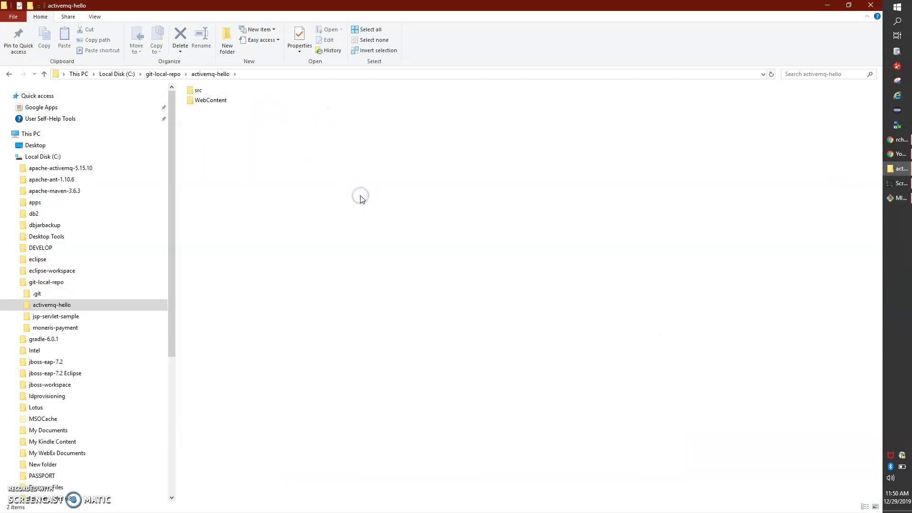
pyautogui.press('BackSpace')
pyautogui.press('Down')
pyautogui.press('Return')
# - Check activemq-hello and moneris-payment, then go up to C: and reopen git-local-repo
pyautogui.press('BackSpace')
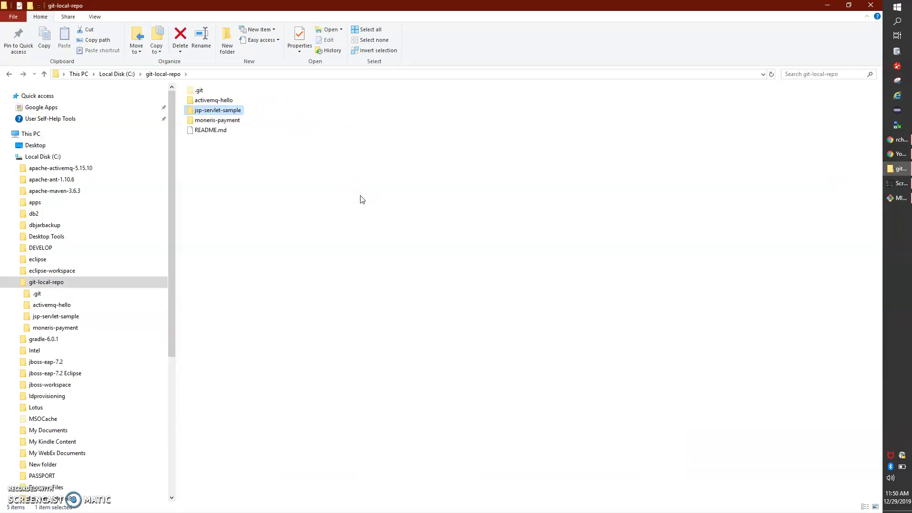
pyautogui.press('Up')
pyautogui.press('Return')
pyautogui.press('BackSpace')
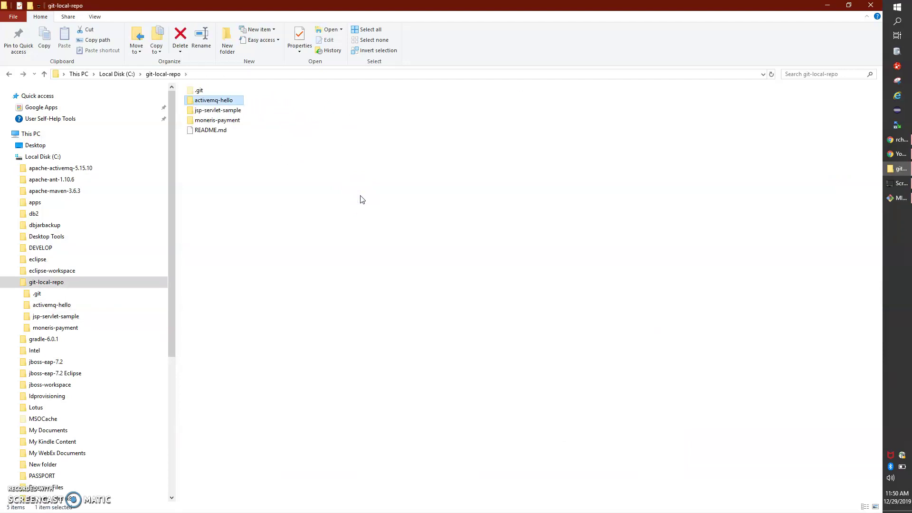
pyautogui.press('Down')
pyautogui.press('Down')
pyautogui.press('Return')
pyautogui.press('BackSpace')
pyautogui.press('BackSpace')
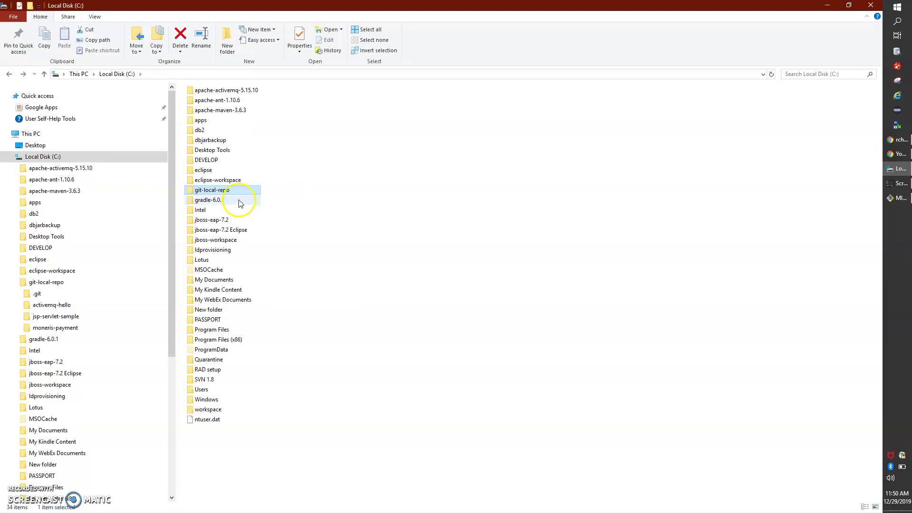
pyautogui.doubleClick(237, 191)
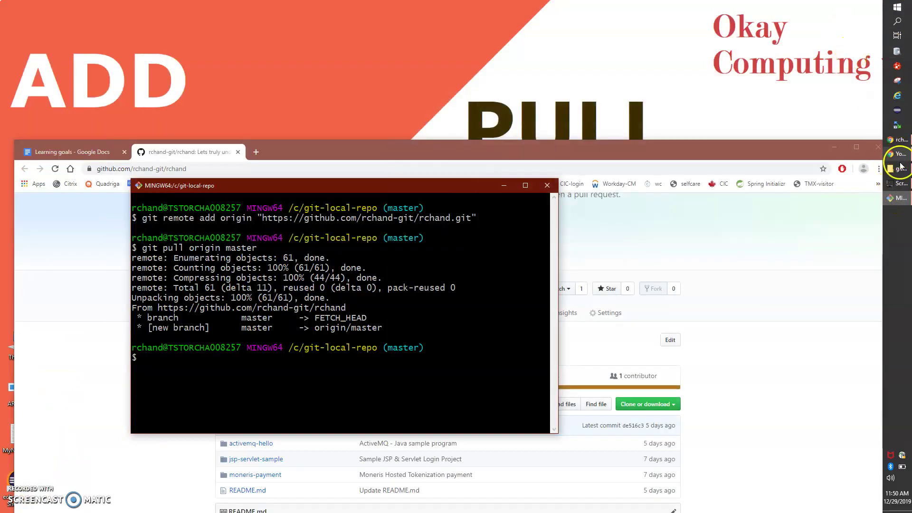
pyautogui.write('git')
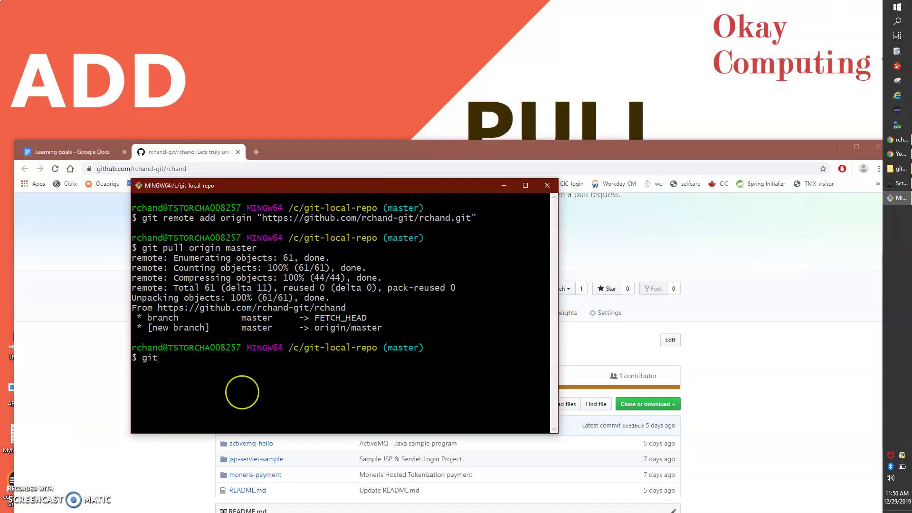
pyautogui.write(' status')
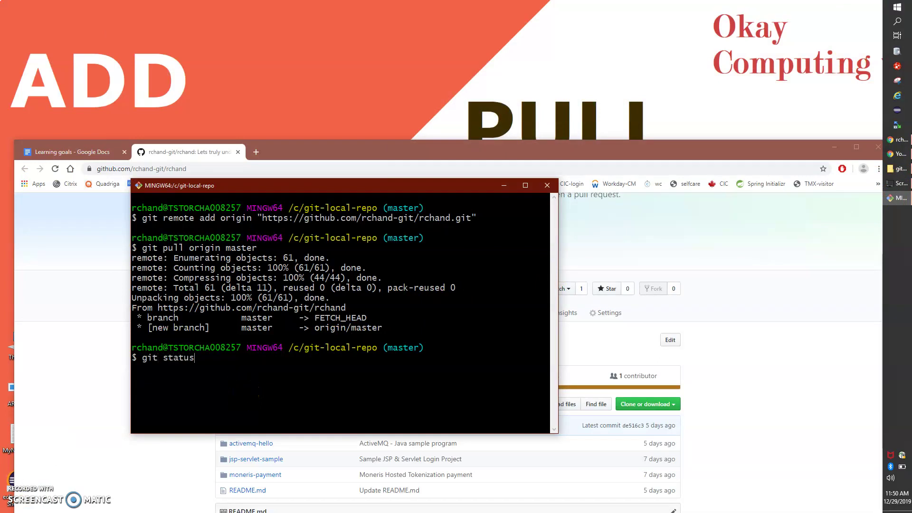
# - Run git status, confirming branch master has nothing to commit
pyautogui.press('Return')
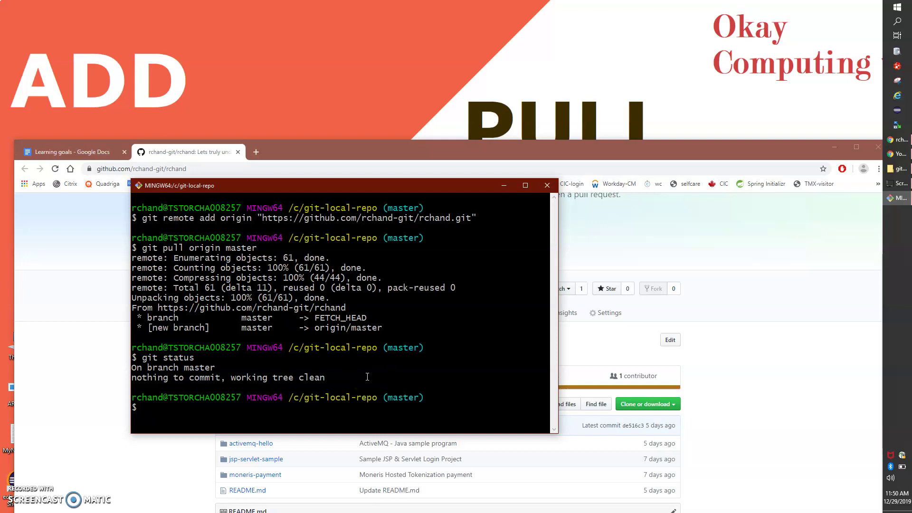
# - Minimize Chrome and drag the Git Bash terminal up and to the right
pyautogui.click(832, 147)
pyautogui.moveTo(290, 186); pyautogui.dragTo(367, 54)
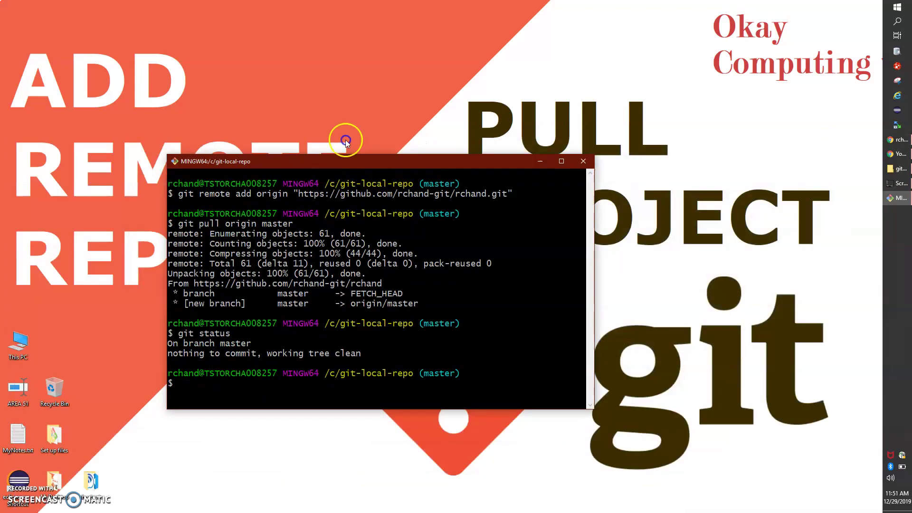